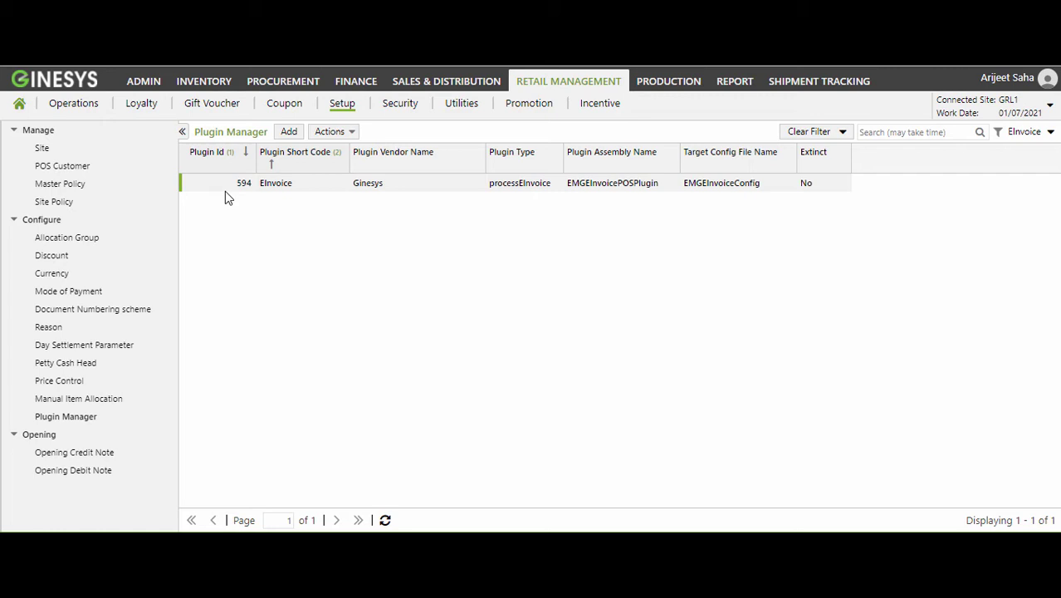
Open the EInvoice plugin record from the Plugin Manager grid.
{"action": "double_click", "coordinate": [225, 189]}
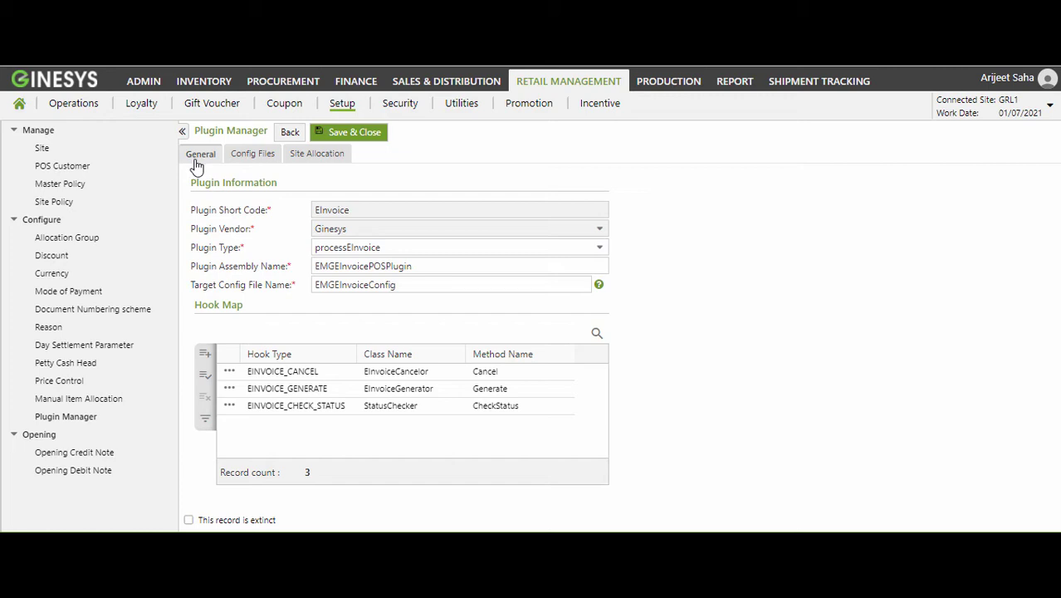
Show the EInvoice plugin's Config Files tab, whose repository is still empty.
{"action": "left_click", "coordinate": [253, 157]}
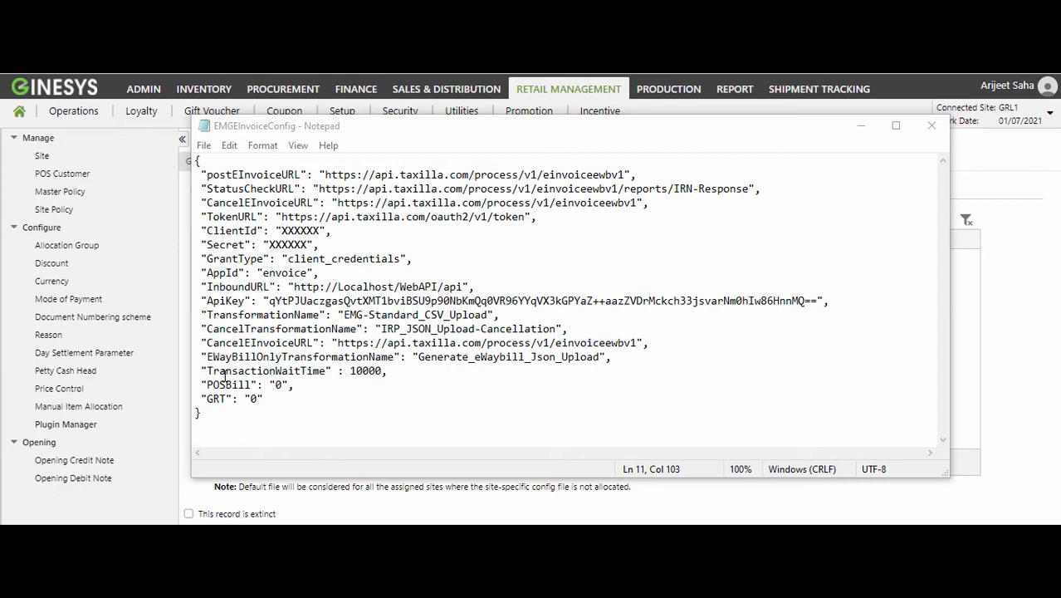
Replace the placeholder ClientId and Secret values in EMGEInvoiceConfig with the real client ID and secret.
{"action": "left_click", "coordinate": [321, 230]}
{"action": "key", "text": "BackSpace"}
{"action": "key", "text": "BackSpace"}
{"action": "key", "text": "BackSpace"}
{"action": "key", "text": "BackSpace"}
{"action": "key", "text": "BackSpace"}
{"action": "key", "text": "BackSpace"}
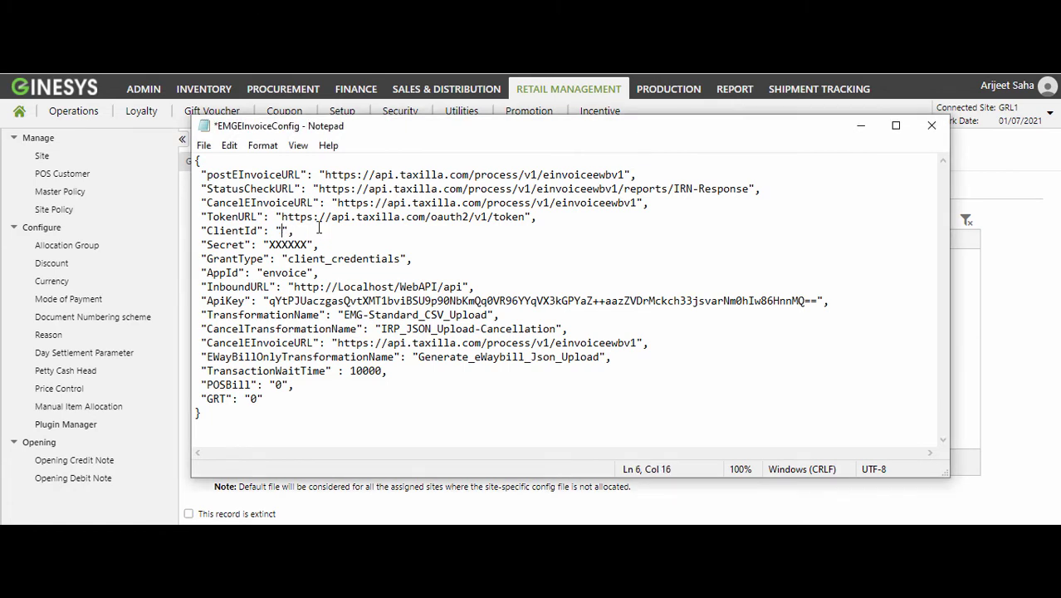
{"action": "type", "text": "client1"}
{"action": "key", "text": "Down"}
{"action": "key", "text": "Left"}
{"action": "key", "text": "Left"}
{"action": "key", "text": "ctrl+shift+Left"}
{"action": "type", "text": "abc"}
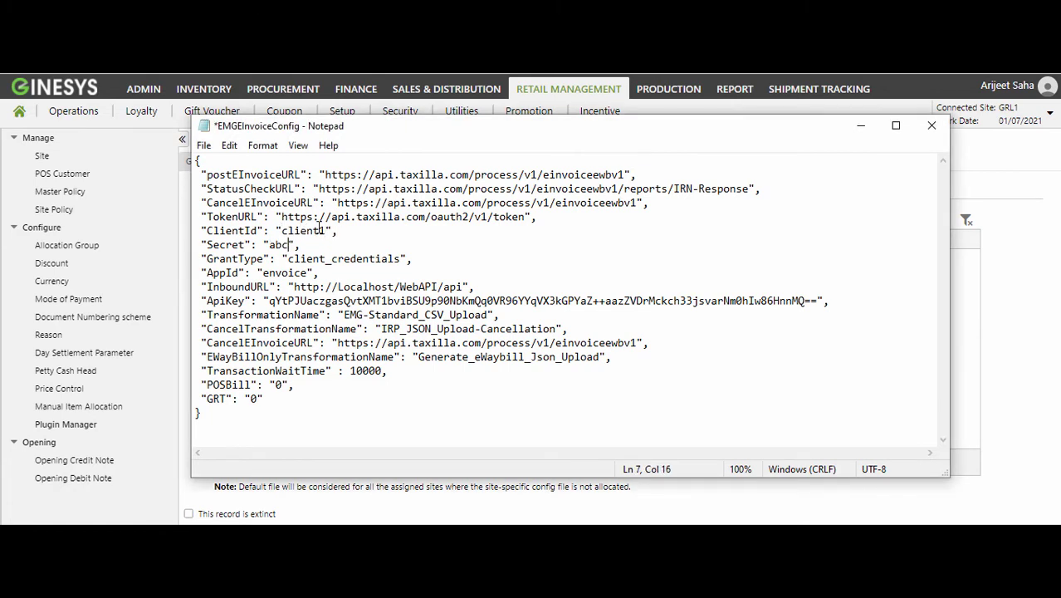
{"action": "double_click", "coordinate": [276, 385]}
Save the edited EMGEInvoiceConfig file and minimise Notepad to return to Ginesys.
{"action": "left_click", "coordinate": [205, 146]}
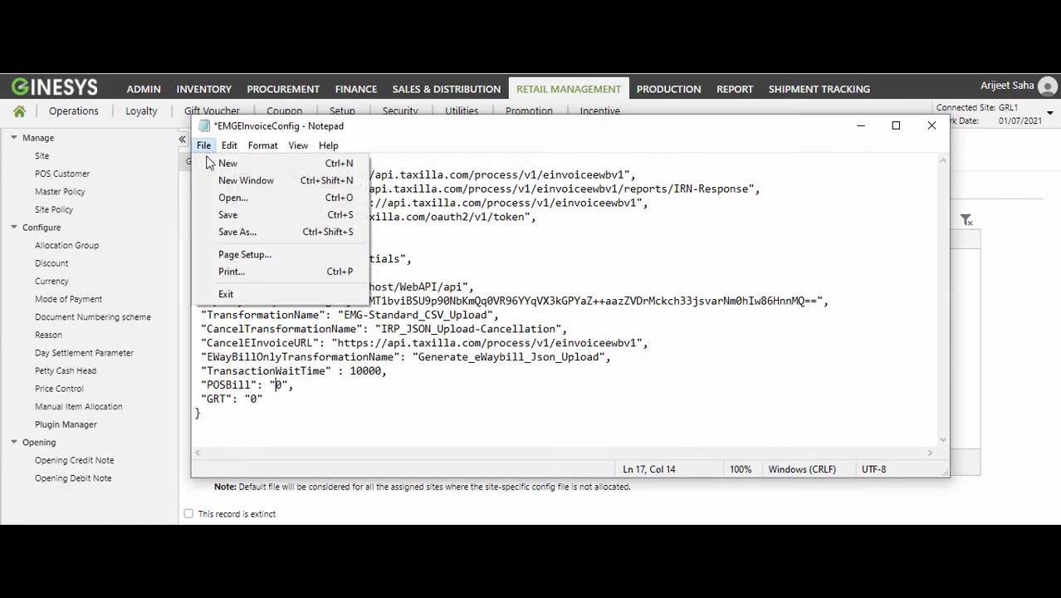
{"action": "left_click", "coordinate": [229, 214]}
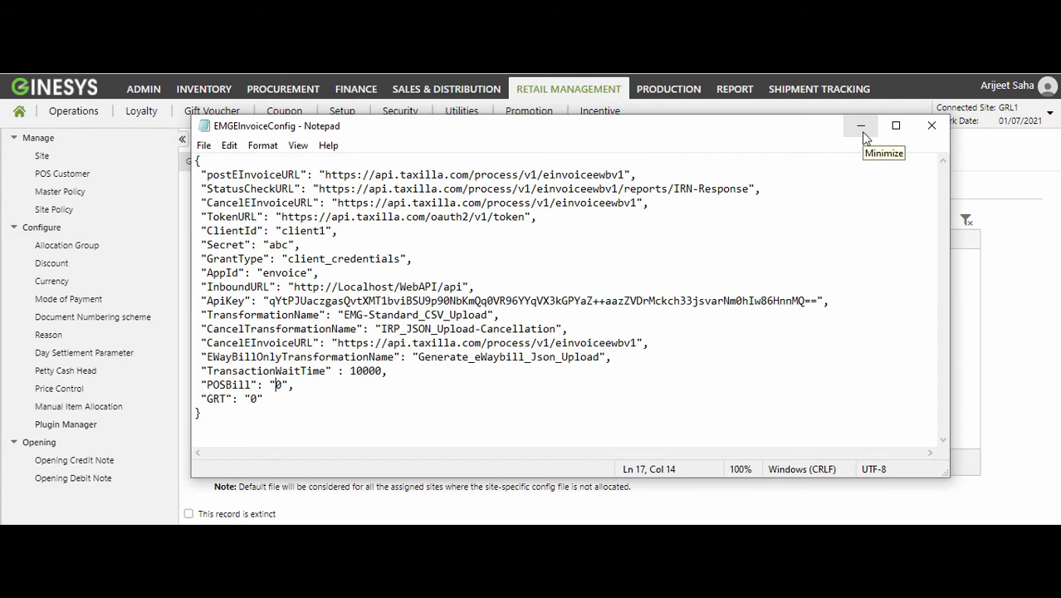
{"action": "left_click", "coordinate": [862, 128]}
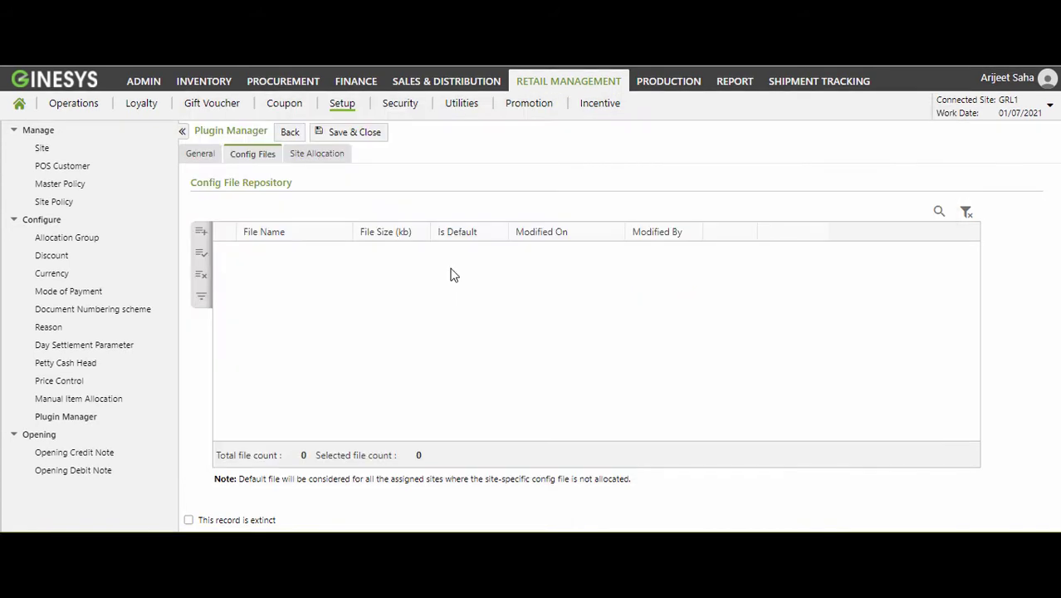
Add a config file row and upload defaultconfig.config to the EInvoice plugin's repository.
{"action": "left_click", "coordinate": [201, 231]}
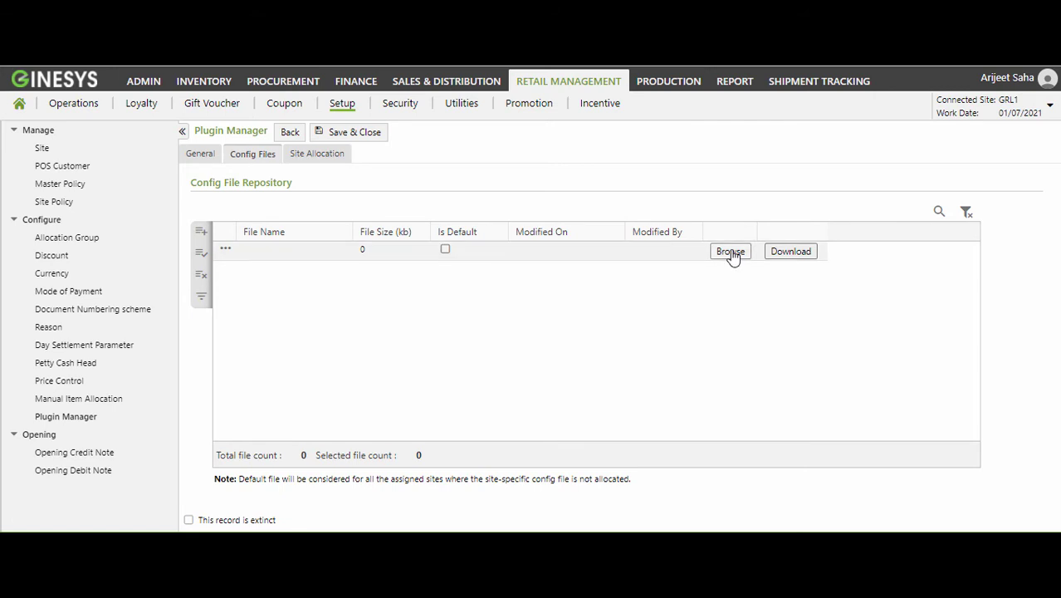
{"action": "left_click", "coordinate": [731, 254]}
{"action": "left_click", "coordinate": [585, 258]}
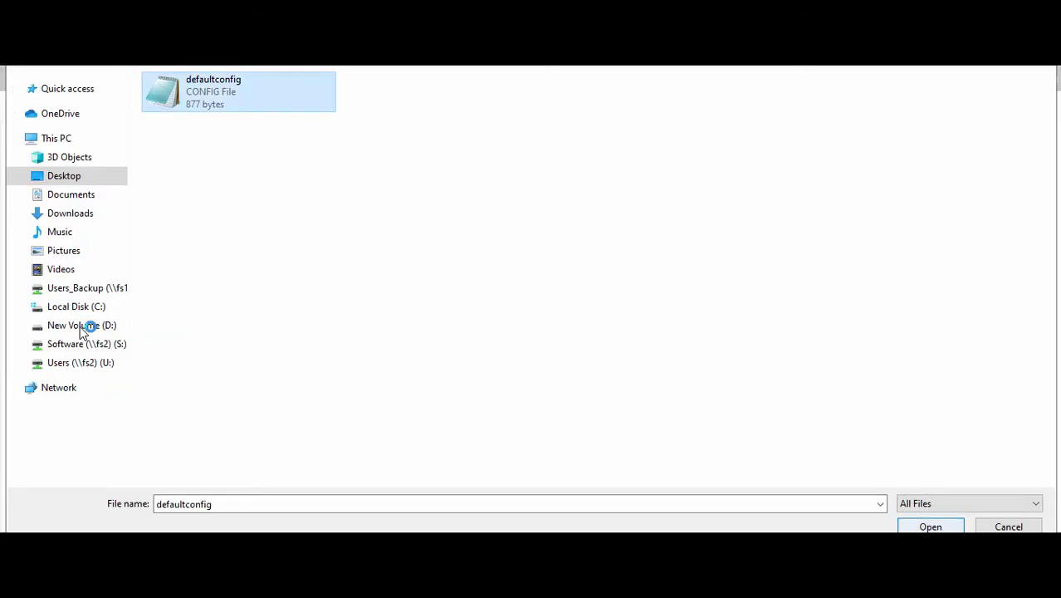
{"action": "key", "text": "Return"}
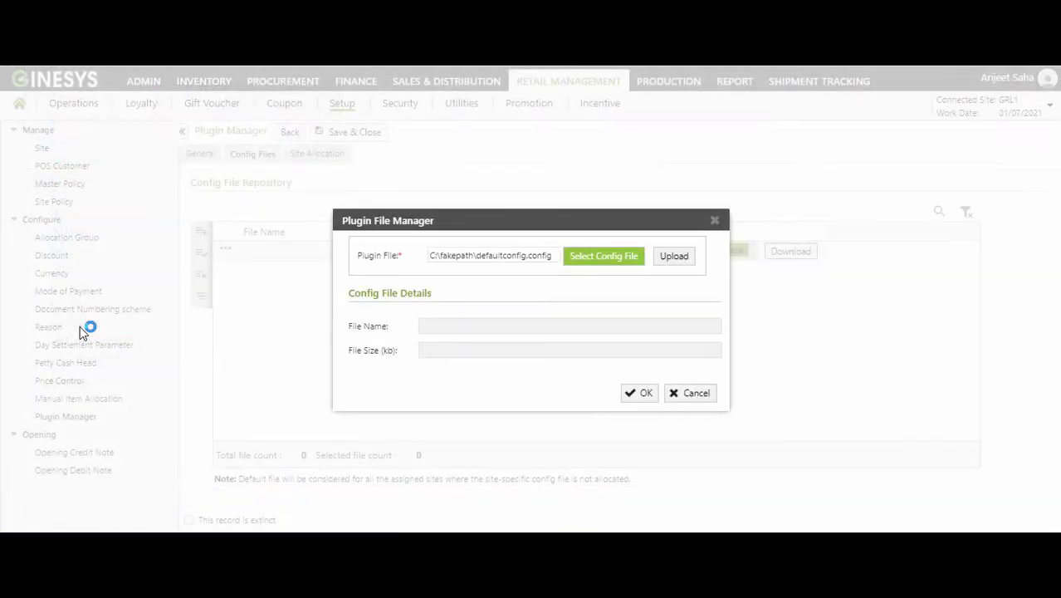
{"action": "key", "text": "Tab"}
{"action": "key", "text": "Return"}
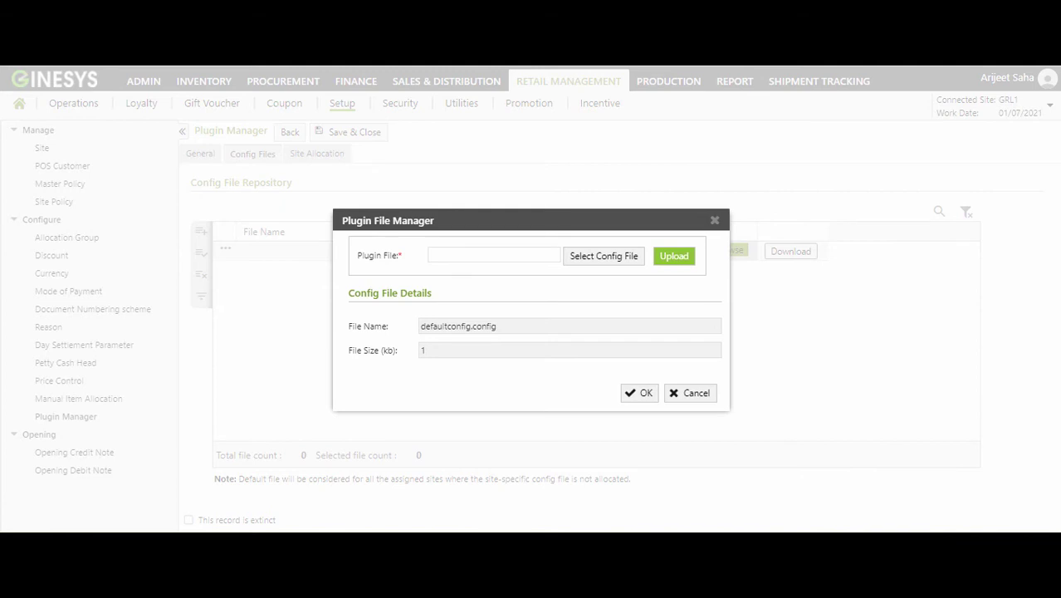
{"action": "key", "text": "Tab"}
{"action": "key", "text": "Return"}
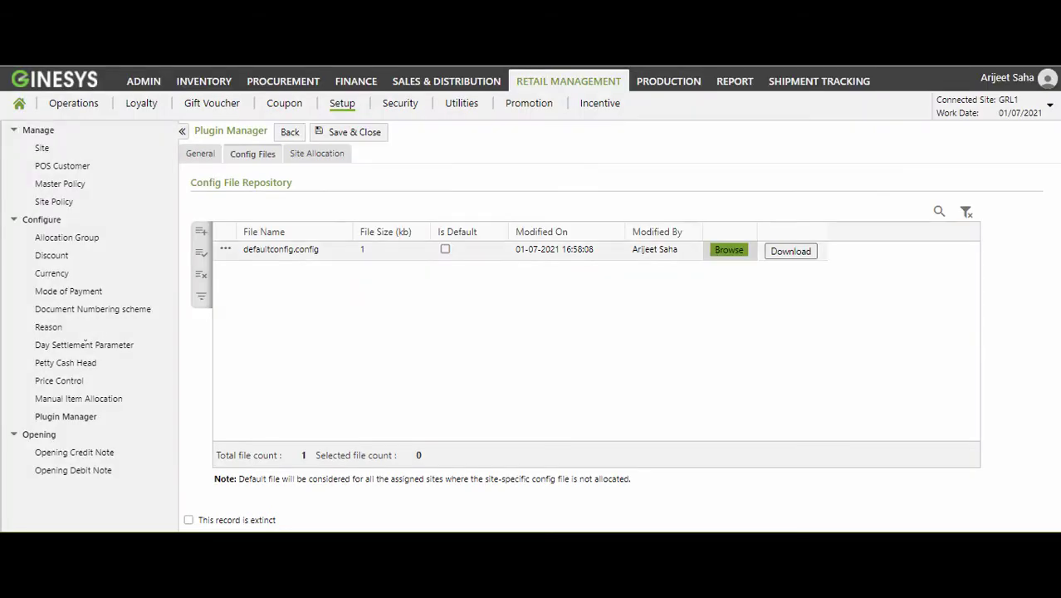
Tick Is Default on the defaultconfig.config row.
{"action": "key", "text": "shift+Tab"}
{"action": "key", "text": "space"}
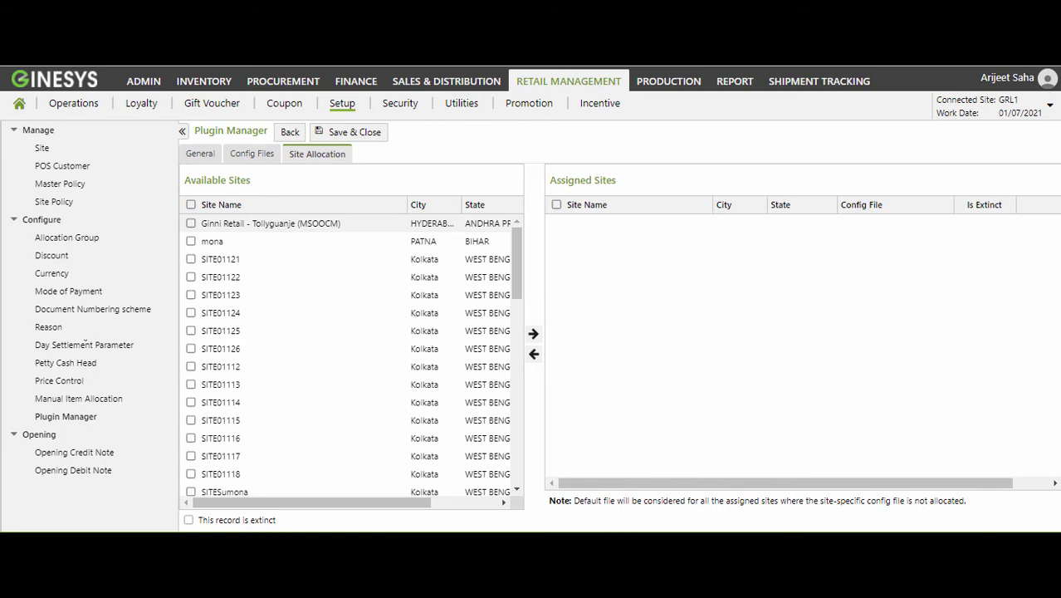
Assign the Ginni Retail - Tollyguanje site to the plugin, then Save & Close.
{"action": "left_click", "coordinate": [191, 223]}
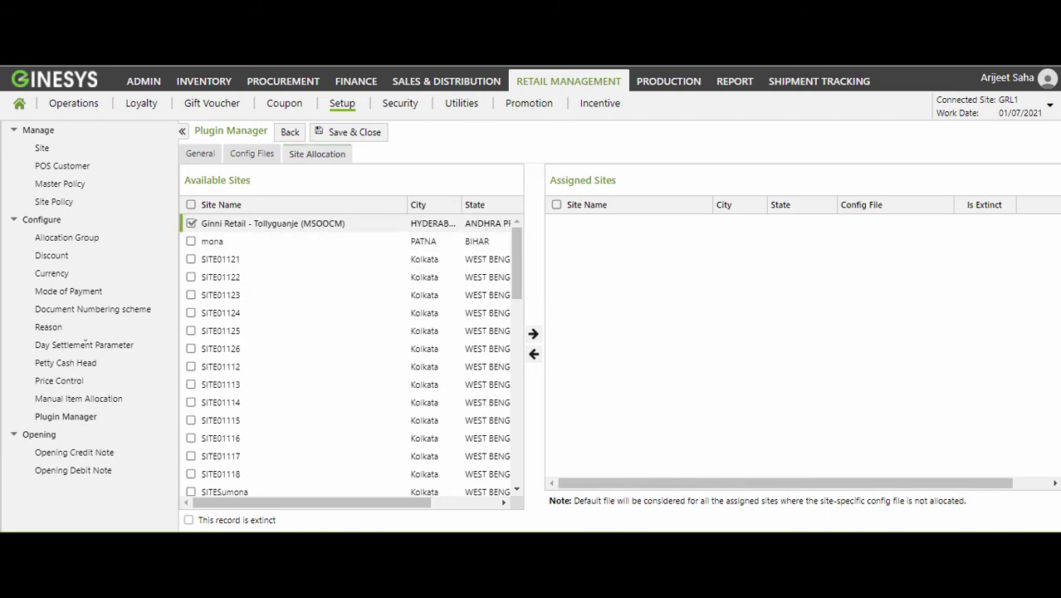
{"action": "left_click", "coordinate": [532, 332]}
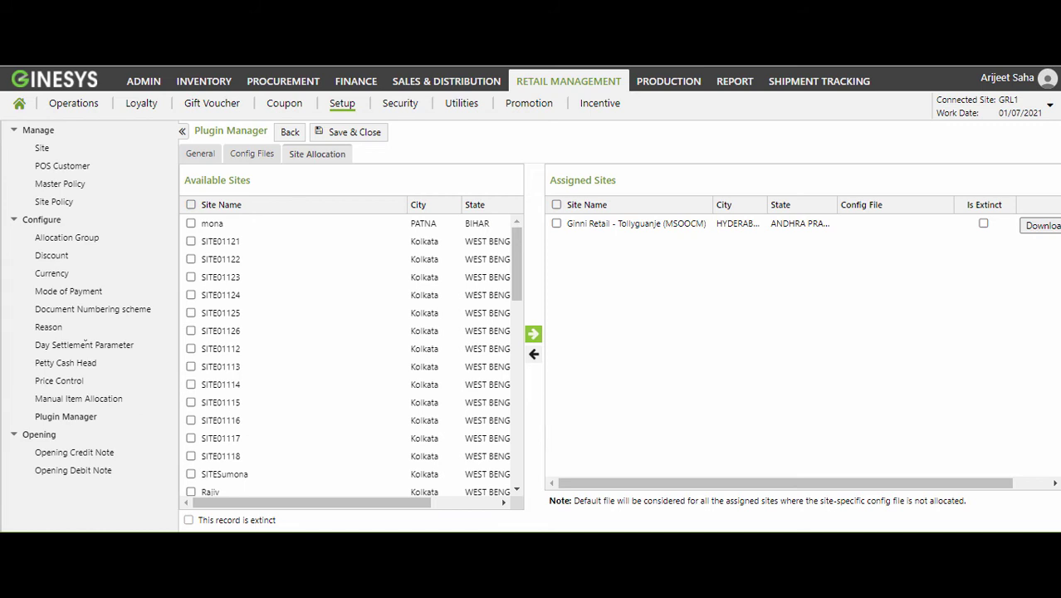
{"action": "left_click", "coordinate": [895, 224]}
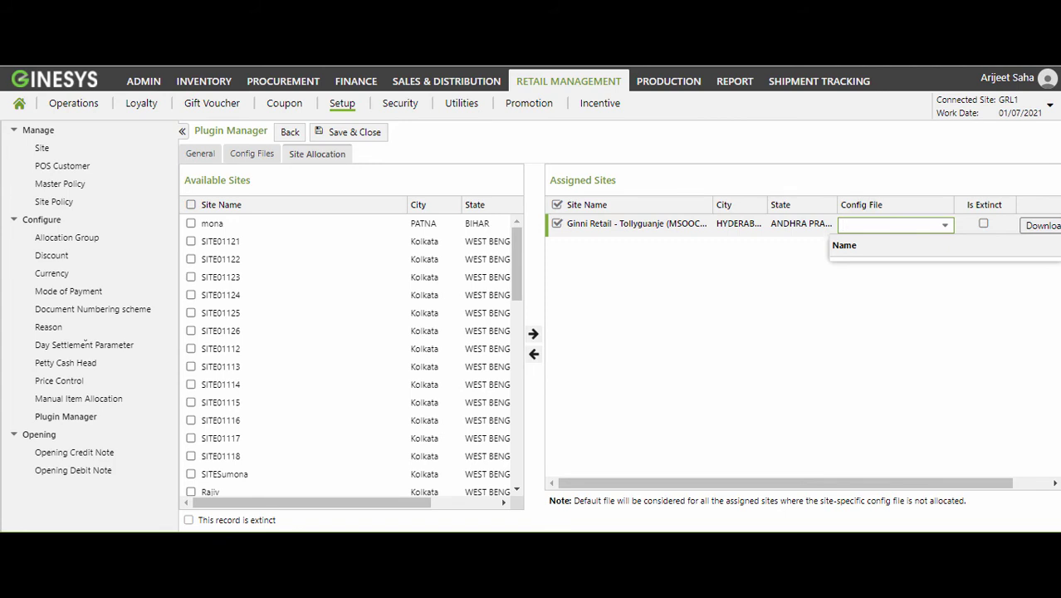
{"action": "left_click", "coordinate": [354, 133]}
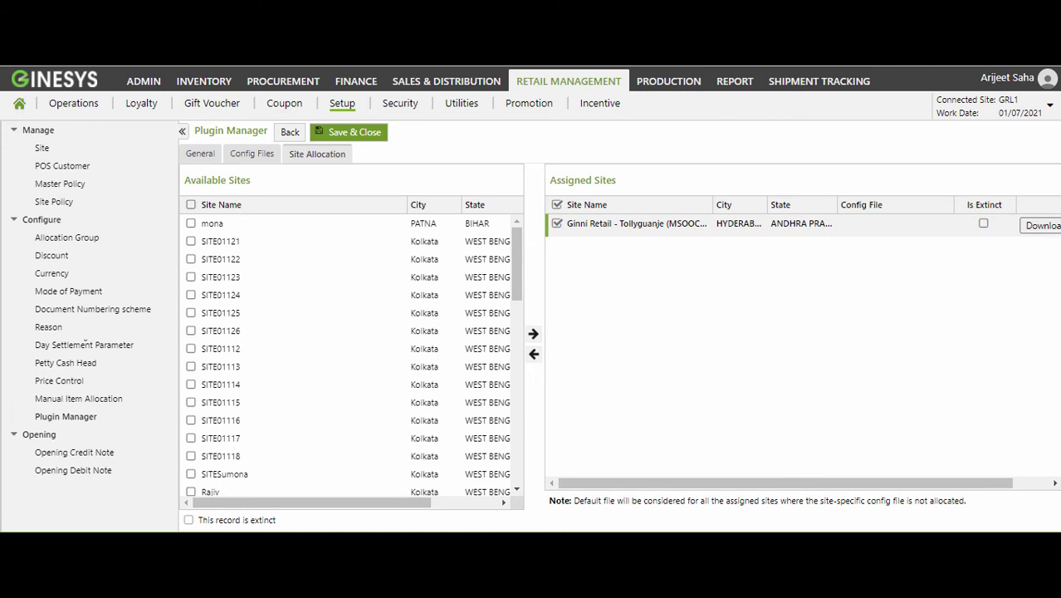